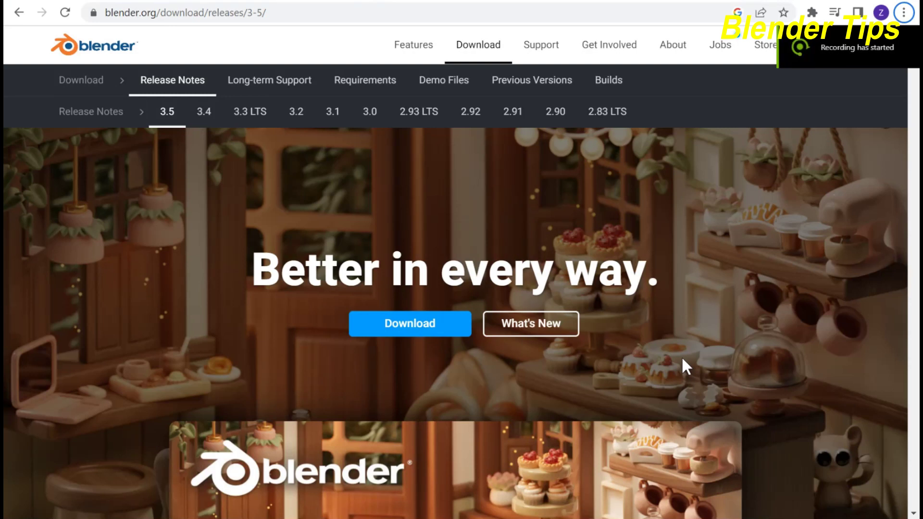
Scroll down through the page open in the web browser.
{"action": "key", "text": "alt+f"}
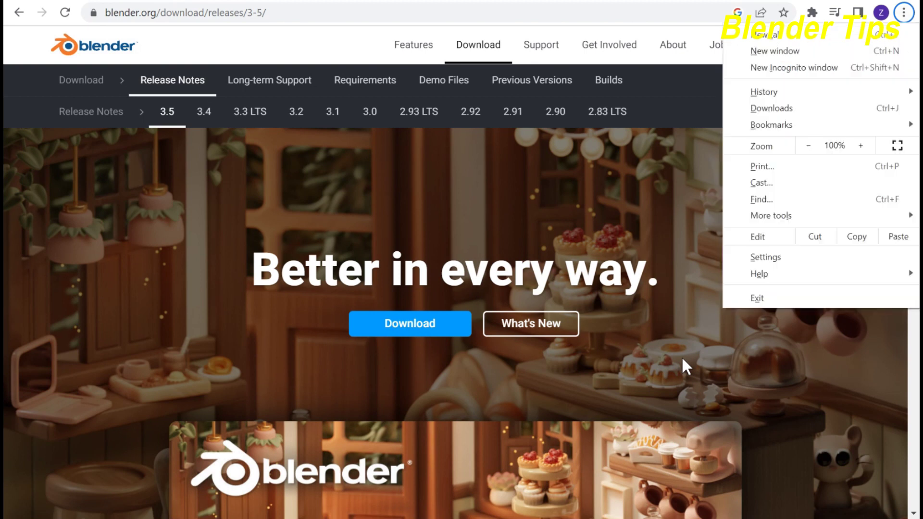
{"action": "key", "text": "Escape"}
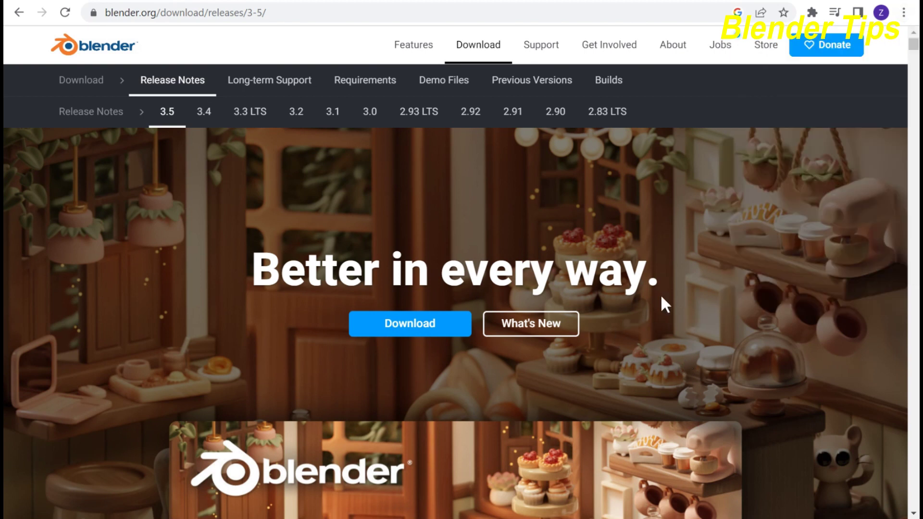
{"action": "scroll", "coordinate": [661, 294], "scroll_direction": "down", "scroll_amount": 2}
{"action": "scroll", "coordinate": [660, 295], "scroll_direction": "down", "scroll_amount": 5}
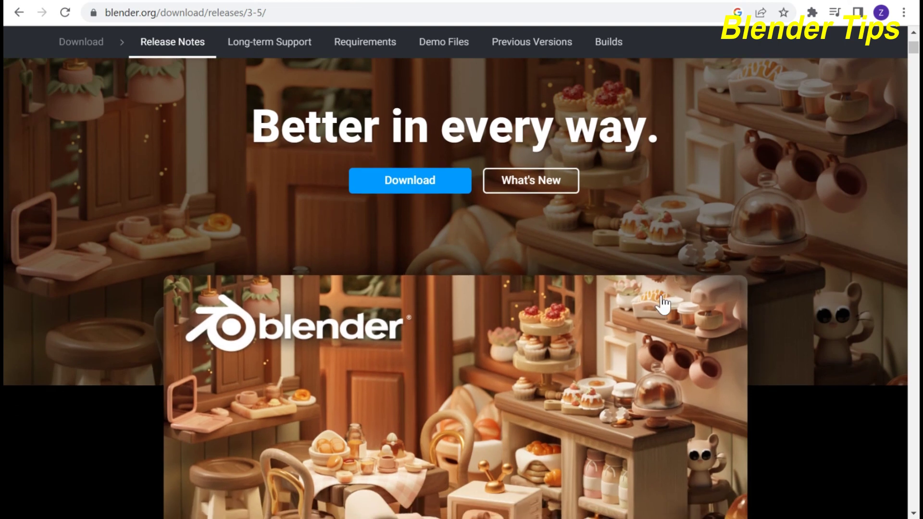
{"action": "scroll", "coordinate": [662, 304], "scroll_direction": "down", "scroll_amount": 2}
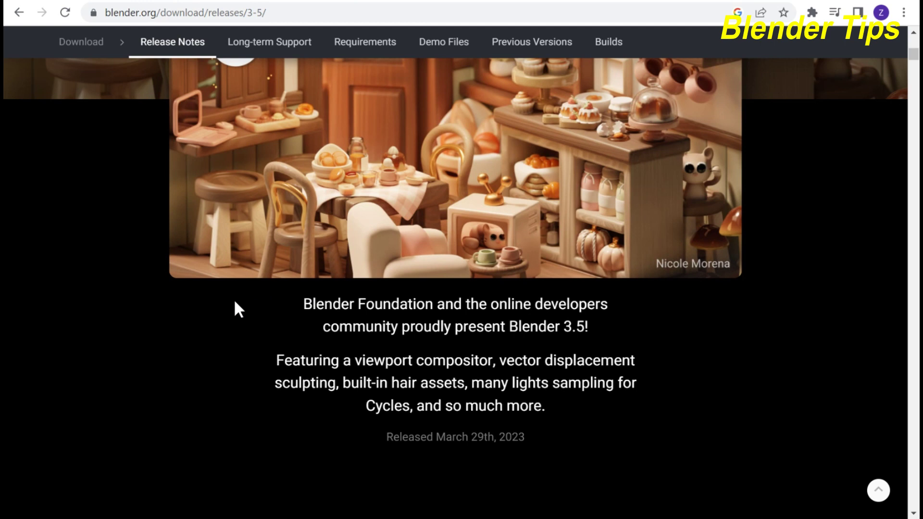
{"action": "scroll", "coordinate": [361, 347], "scroll_direction": "down", "scroll_amount": 6}
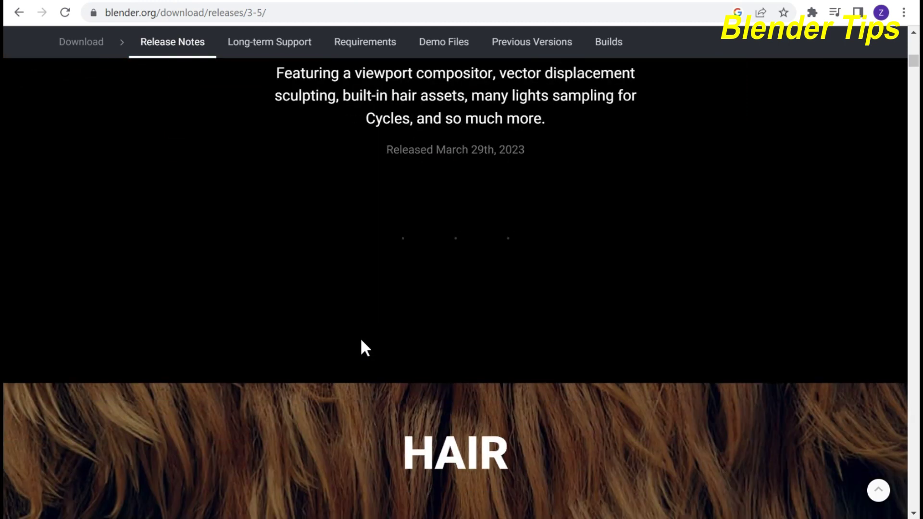
{"action": "scroll", "coordinate": [361, 342], "scroll_direction": "down", "scroll_amount": 3}
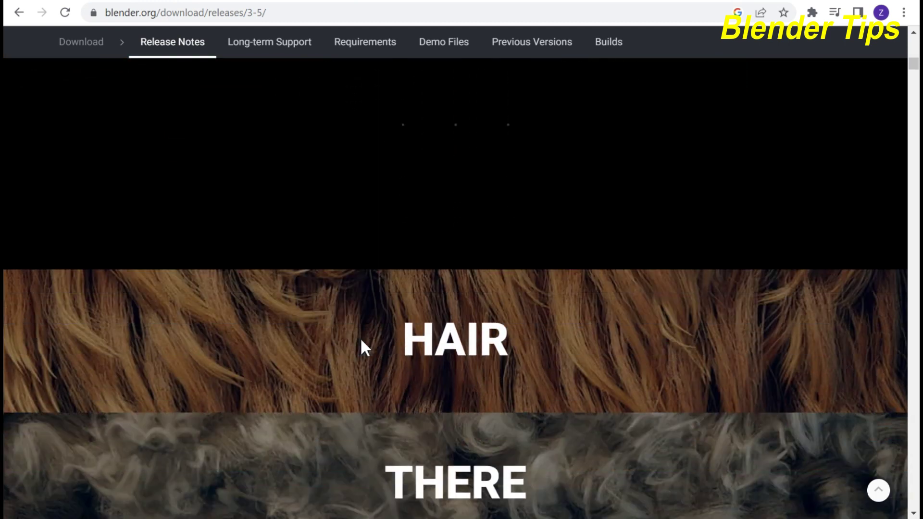
{"action": "scroll", "coordinate": [361, 340], "scroll_direction": "down", "scroll_amount": 10}
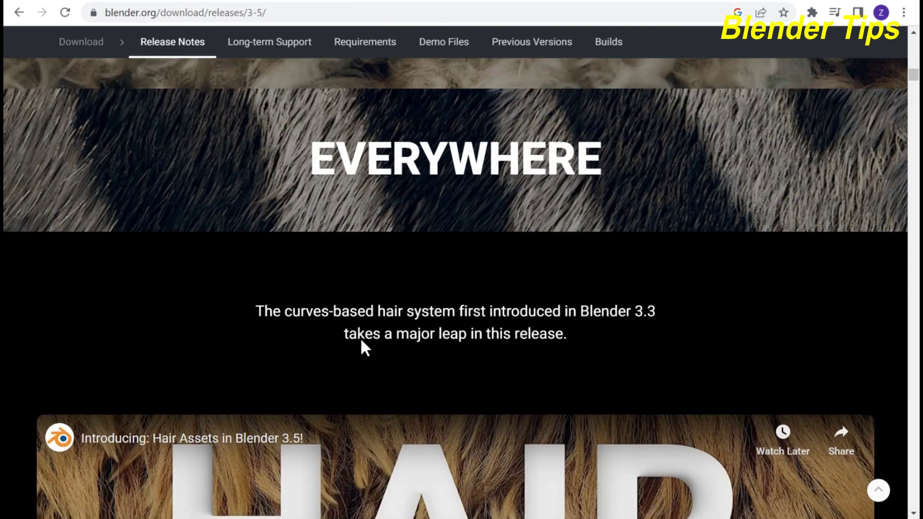
{"action": "scroll", "coordinate": [362, 346], "scroll_direction": "down", "scroll_amount": 7}
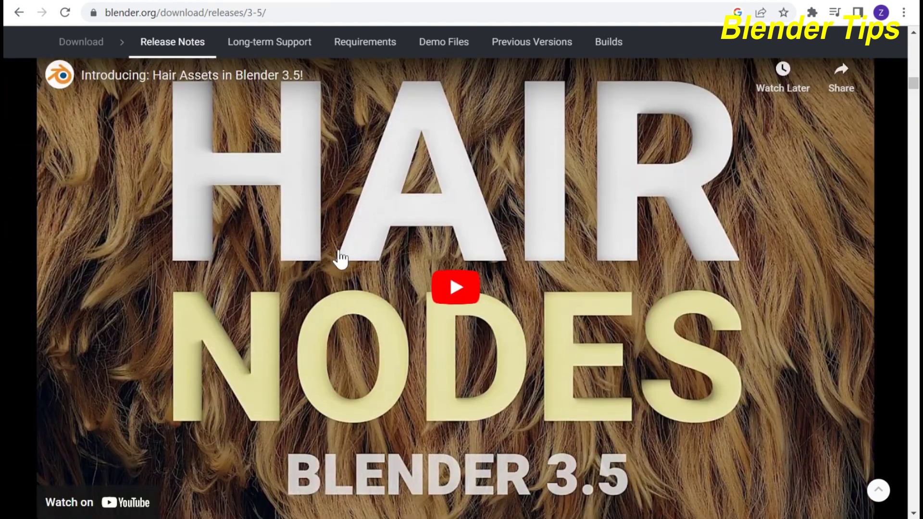
{"action": "scroll", "coordinate": [268, 370], "scroll_direction": "down", "scroll_amount": 4}
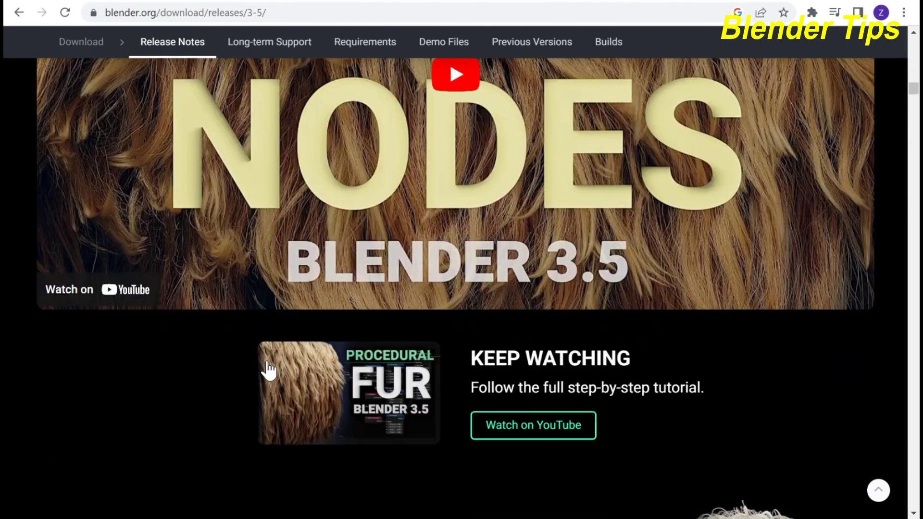
{"action": "scroll", "coordinate": [267, 370], "scroll_direction": "down", "scroll_amount": 5}
{"action": "scroll", "coordinate": [301, 304], "scroll_direction": "down", "scroll_amount": 3}
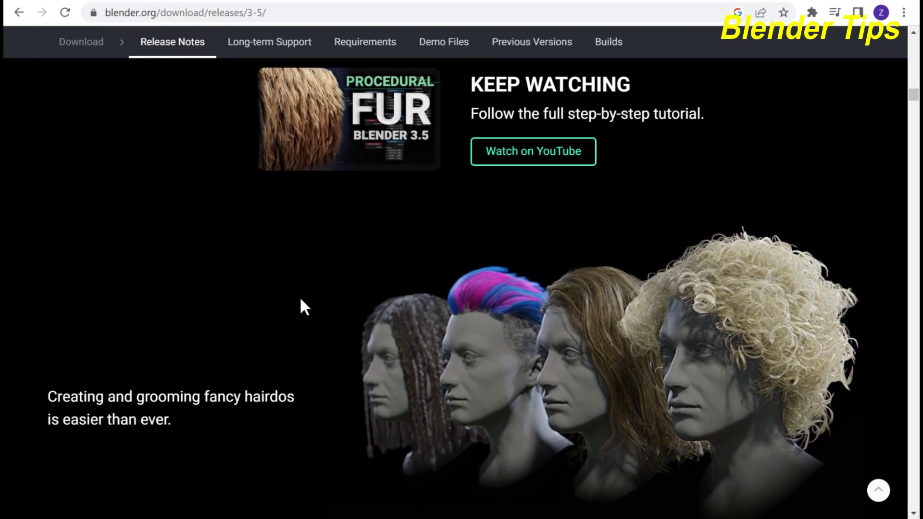
{"action": "scroll", "coordinate": [303, 306], "scroll_direction": "down", "scroll_amount": 2}
{"action": "scroll", "coordinate": [303, 306], "scroll_direction": "down", "scroll_amount": 1}
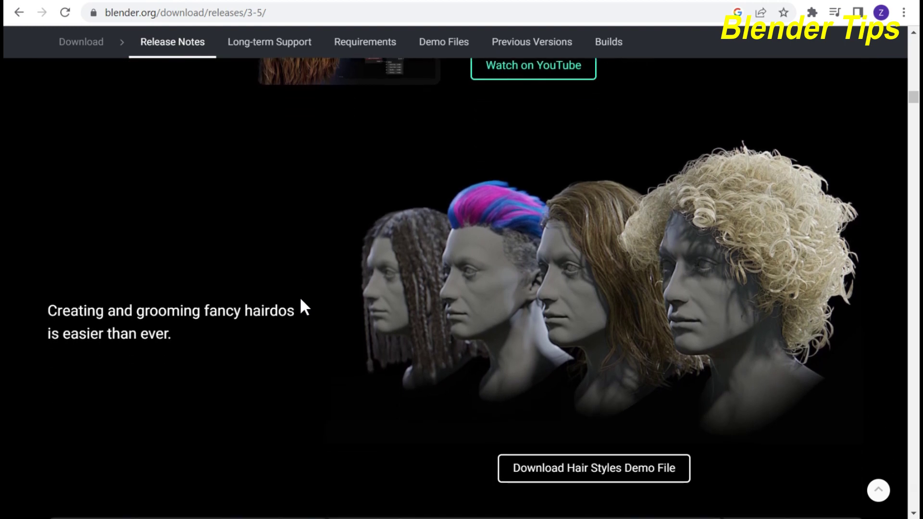
{"action": "scroll", "coordinate": [302, 300], "scroll_direction": "down", "scroll_amount": 1}
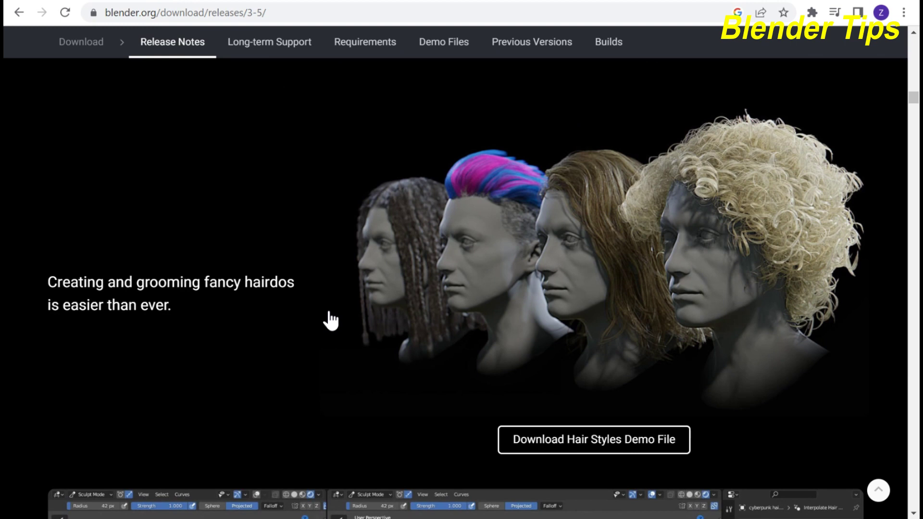
{"action": "scroll", "coordinate": [331, 320], "scroll_direction": "down", "scroll_amount": 1}
{"action": "scroll", "coordinate": [330, 320], "scroll_direction": "down", "scroll_amount": 1}
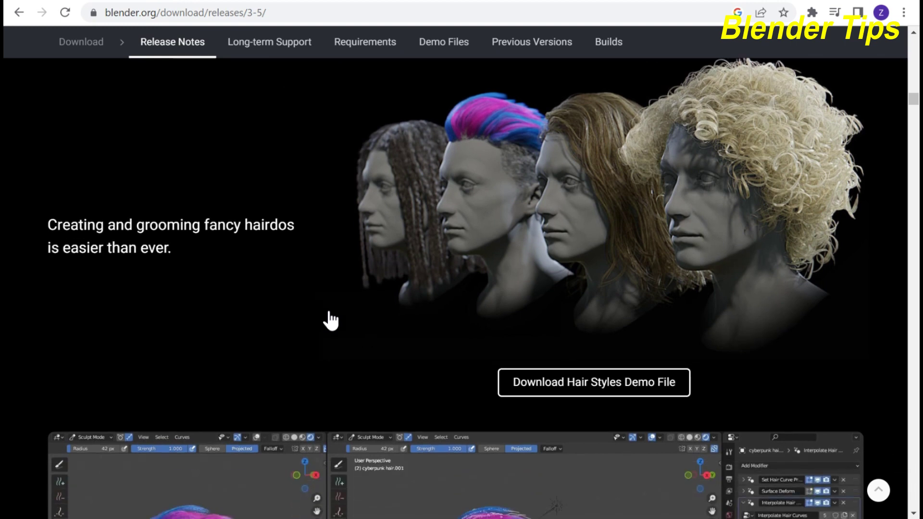
{"action": "scroll", "coordinate": [329, 319], "scroll_direction": "down", "scroll_amount": 12}
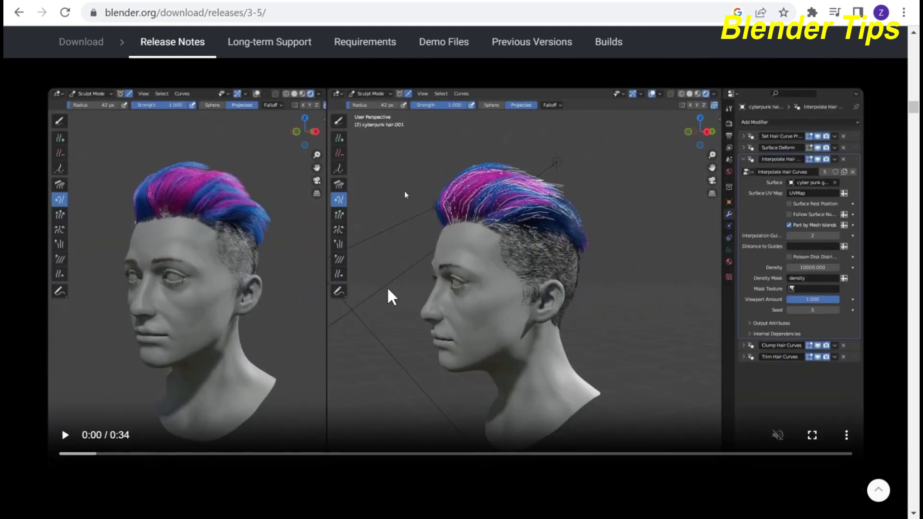
{"action": "scroll", "coordinate": [388, 290], "scroll_direction": "down", "scroll_amount": 2}
{"action": "scroll", "coordinate": [388, 296], "scroll_direction": "down", "scroll_amount": 10}
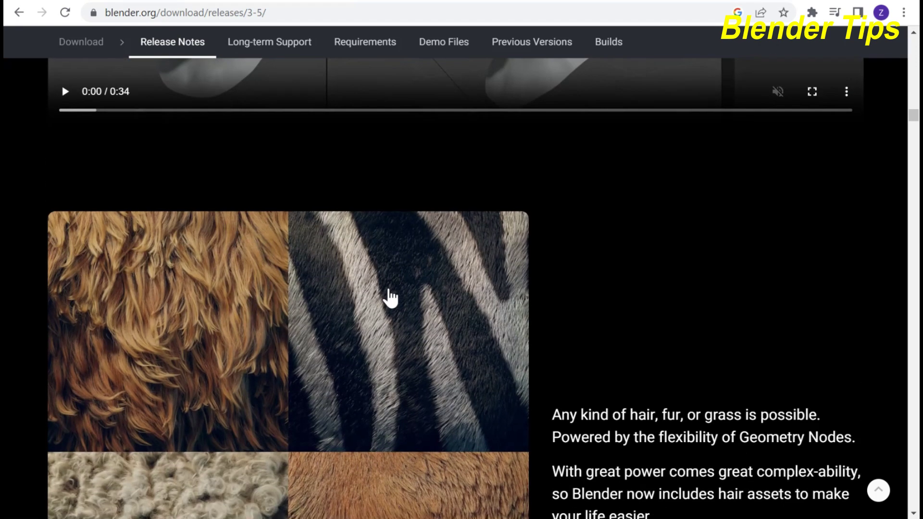
{"action": "scroll", "coordinate": [473, 221], "scroll_direction": "down", "scroll_amount": 1}
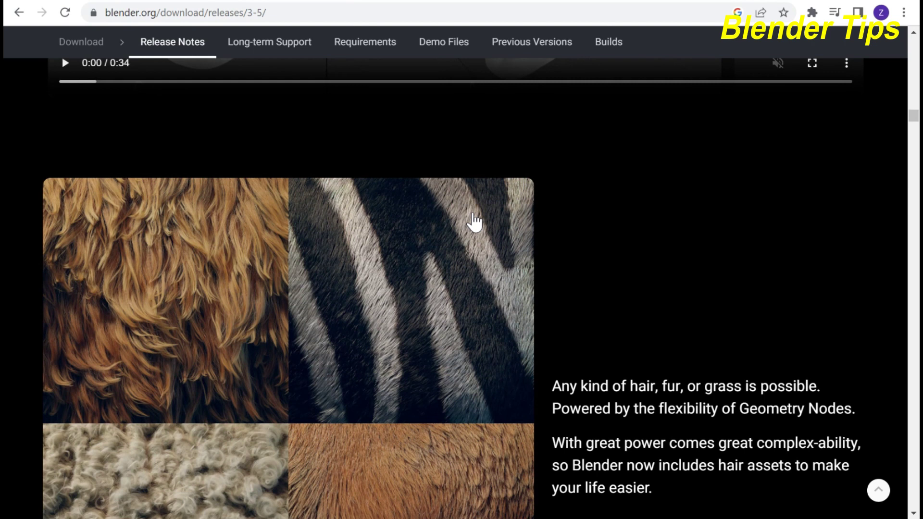
{"action": "scroll", "coordinate": [423, 262], "scroll_direction": "down", "scroll_amount": 4}
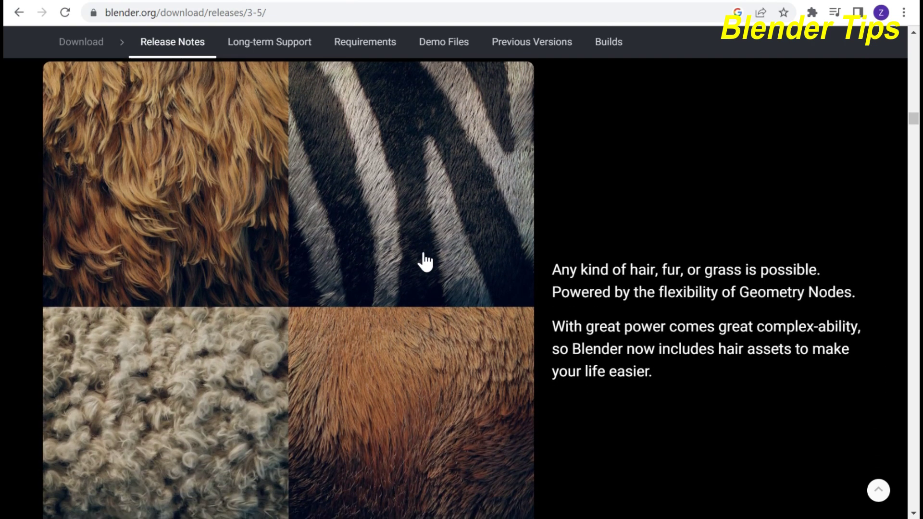
{"action": "scroll", "coordinate": [425, 262], "scroll_direction": "down", "scroll_amount": 1}
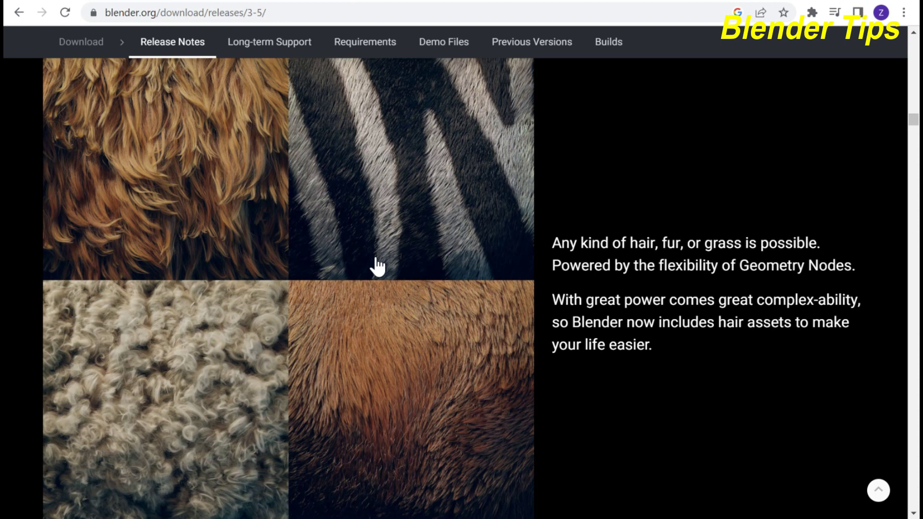
{"action": "scroll", "coordinate": [377, 266], "scroll_direction": "down", "scroll_amount": 9}
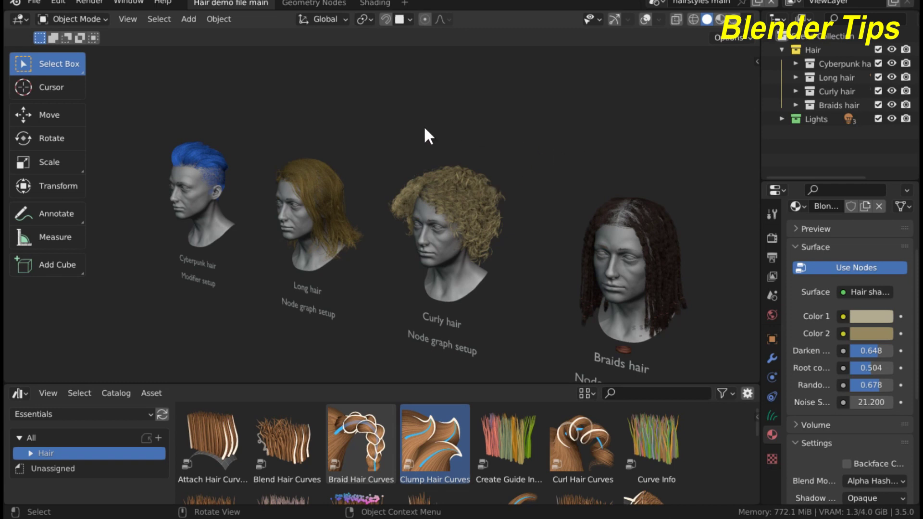
Orbit and zoom the viewport around the Cyberpunk, Long, Curly and Braids hair heads.
{"action": "middle_click_drag", "start_coordinate": [444, 186], "coordinate": [495, 193]}
{"action": "scroll", "coordinate": [434, 195], "scroll_direction": "up", "scroll_amount": 2}
{"action": "scroll", "coordinate": [495, 192], "scroll_direction": "up", "scroll_amount": 2}
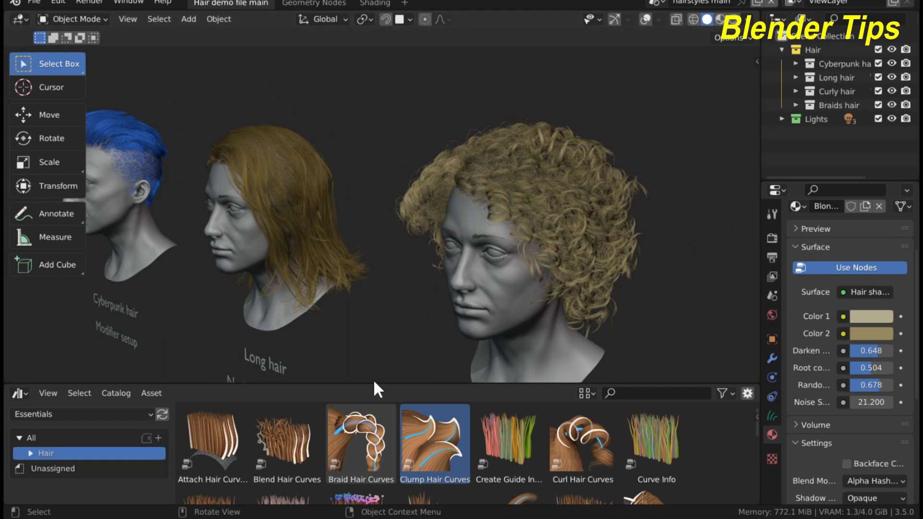
{"action": "scroll", "coordinate": [377, 287], "scroll_direction": "down", "scroll_amount": 2}
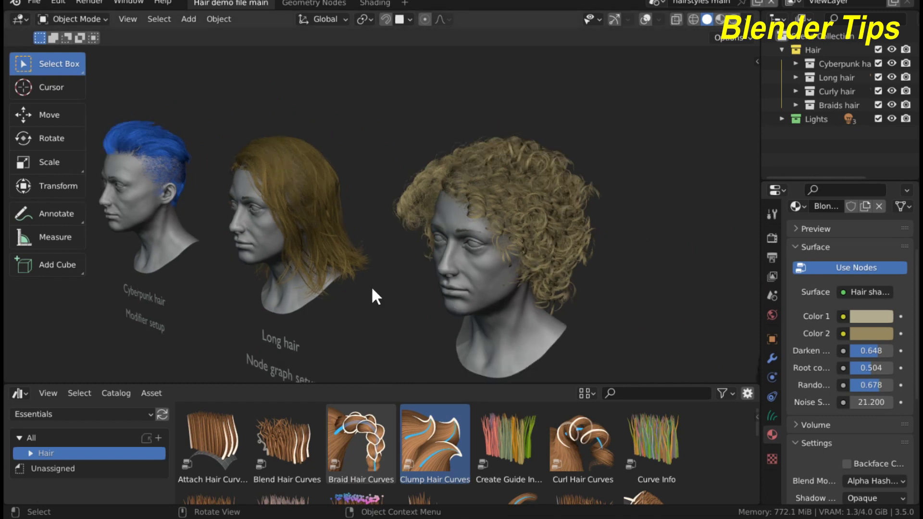
Drag the Braid Hair Curves asset onto the Long hair head.
{"action": "left_click", "coordinate": [361, 441]}
{"action": "mouse_move", "coordinate": [348, 438]}
{"action": "left_mouse_down"}
{"action": "mouse_move", "coordinate": [380, 422]}
{"action": "mouse_move", "coordinate": [409, 253]}
{"action": "mouse_move", "coordinate": [310, 199]}
{"action": "mouse_move", "coordinate": [317, 197]}
{"action": "left_mouse_up"}
{"action": "mouse_move", "coordinate": [319, 197]}
{"action": "middle_mouse_down"}
{"action": "mouse_move", "coordinate": [310, 209]}
{"action": "mouse_move", "coordinate": [340, 191]}
{"action": "middle_mouse_up"}
{"action": "scroll", "coordinate": [413, 422], "scroll_direction": "down", "scroll_amount": 2}
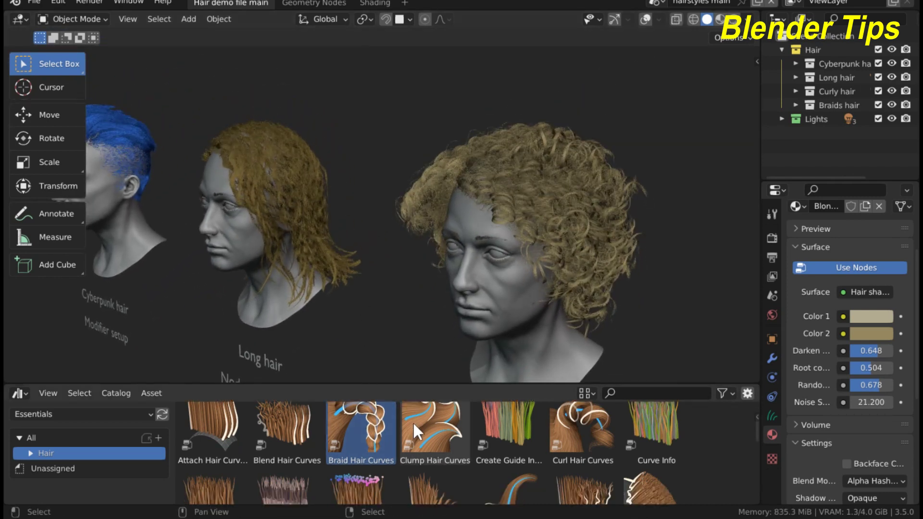
{"action": "scroll", "coordinate": [424, 411], "scroll_direction": "up", "scroll_amount": 2}
{"action": "left_click_drag", "start_coordinate": [350, 426], "coordinate": [551, 211]}
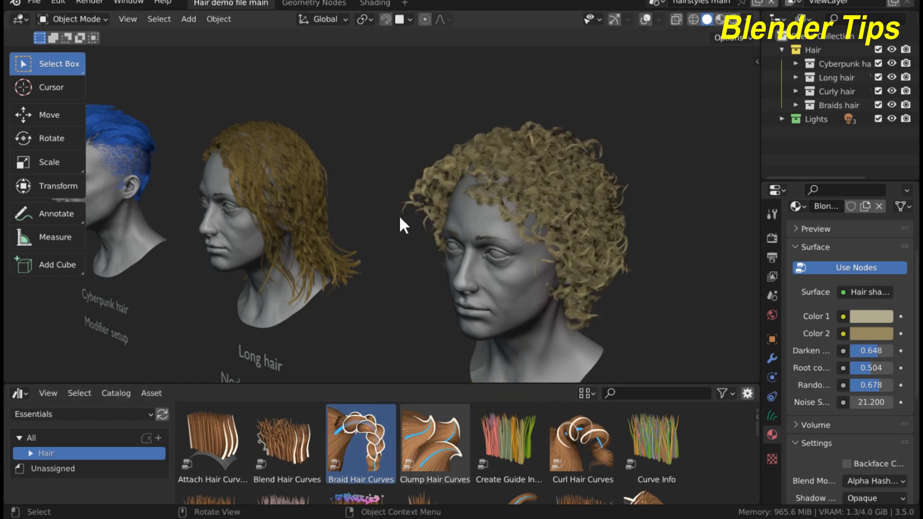
Apply Curl Hair Curves to the Braids head, turning its braids into tight corkscrew curls.
{"action": "scroll", "coordinate": [408, 197], "scroll_direction": "down", "scroll_amount": 5}
{"action": "middle_click_drag", "start_coordinate": [400, 204], "coordinate": [474, 231]}
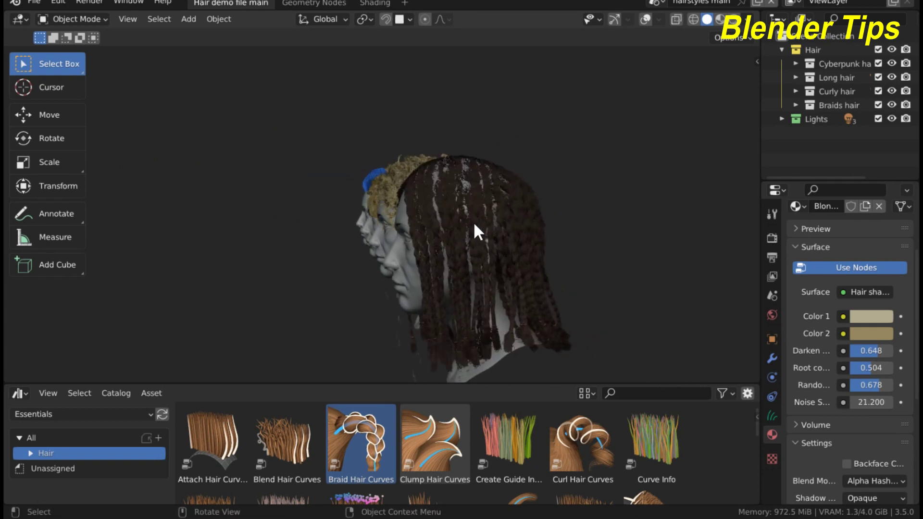
{"action": "left_click_drag", "start_coordinate": [584, 432], "coordinate": [474, 254]}
{"action": "middle_click_drag", "start_coordinate": [475, 252], "coordinate": [601, 263]}
Drop the Blend Hair Curves asset onto the Curly head's tight ringlets.
{"action": "scroll", "coordinate": [463, 229], "scroll_direction": "up", "scroll_amount": 3}
{"action": "scroll", "coordinate": [443, 235], "scroll_direction": "down", "scroll_amount": 5}
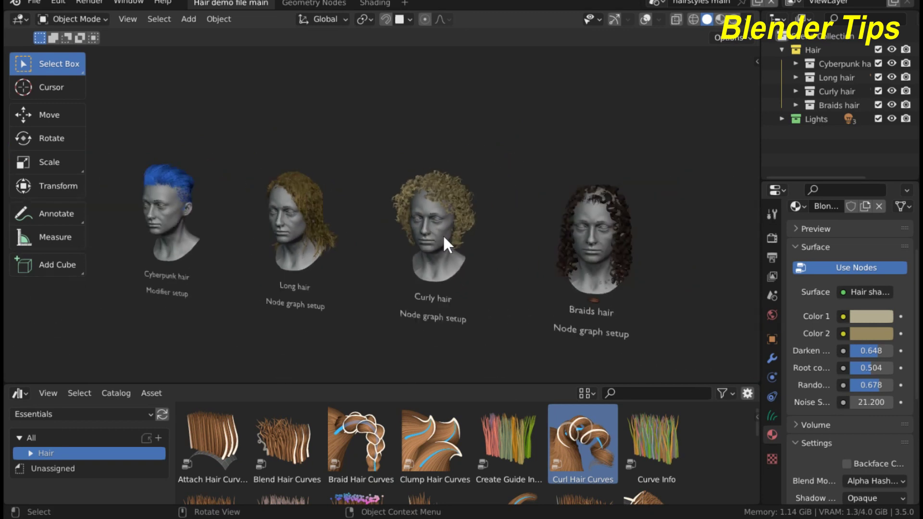
{"action": "scroll", "coordinate": [484, 234], "scroll_direction": "up", "scroll_amount": 1}
{"action": "scroll", "coordinate": [387, 245], "scroll_direction": "up", "scroll_amount": 4}
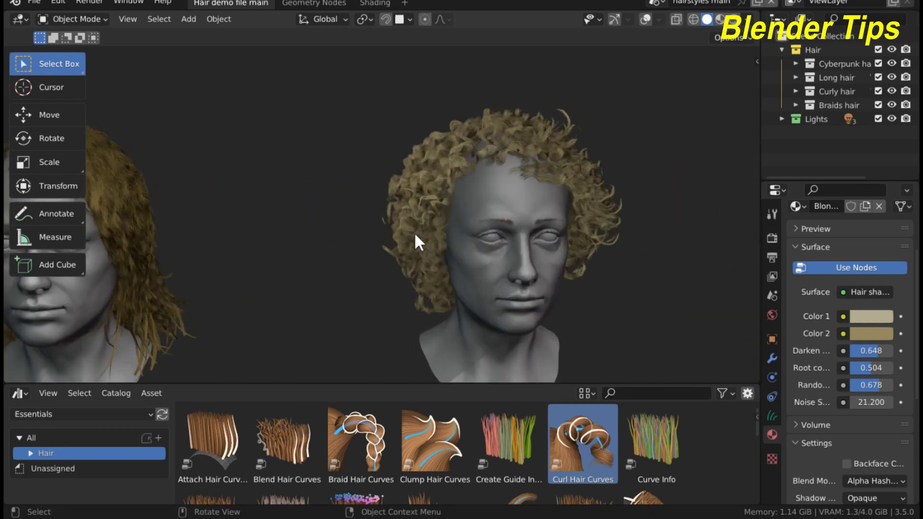
{"action": "scroll", "coordinate": [404, 419], "scroll_direction": "down", "scroll_amount": 3}
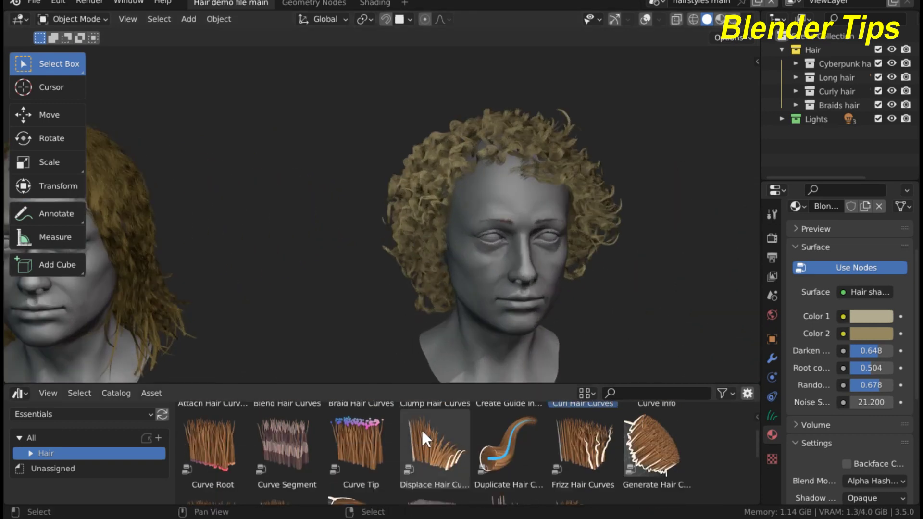
{"action": "scroll", "coordinate": [419, 430], "scroll_direction": "down", "scroll_amount": 2}
{"action": "scroll", "coordinate": [414, 433], "scroll_direction": "up", "scroll_amount": 4}
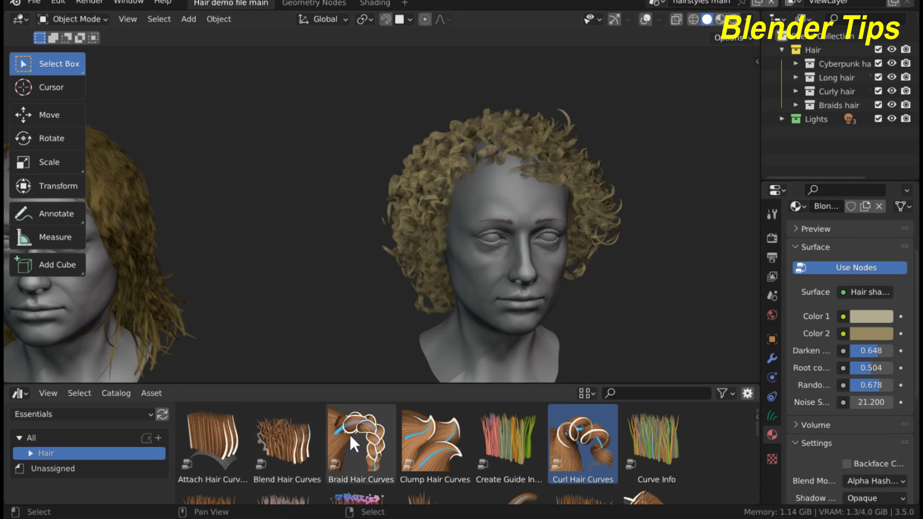
{"action": "left_click", "coordinate": [283, 438]}
{"action": "left_click_drag", "start_coordinate": [280, 439], "coordinate": [410, 203]}
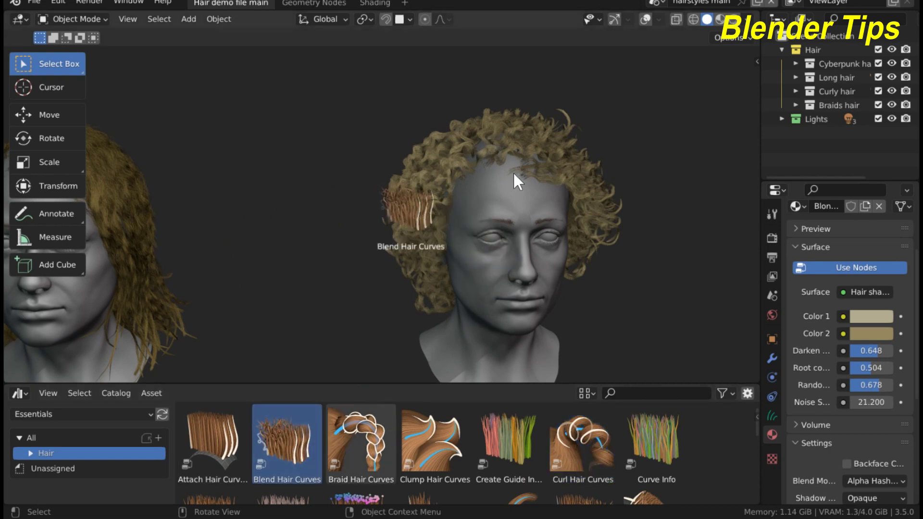
{"action": "left_click_drag", "start_coordinate": [513, 172], "coordinate": [532, 171]}
Orbit and zoom to view the loosened curls alongside the other heads.
{"action": "scroll", "coordinate": [549, 178], "scroll_direction": "down", "scroll_amount": 4}
{"action": "middle_click_drag", "start_coordinate": [549, 177], "coordinate": [354, 243]}
{"action": "scroll", "coordinate": [423, 204], "scroll_direction": "up", "scroll_amount": 3}
{"action": "scroll", "coordinate": [423, 202], "scroll_direction": "down", "scroll_amount": 3}
{"action": "scroll", "coordinate": [354, 243], "scroll_direction": "up", "scroll_amount": 5}
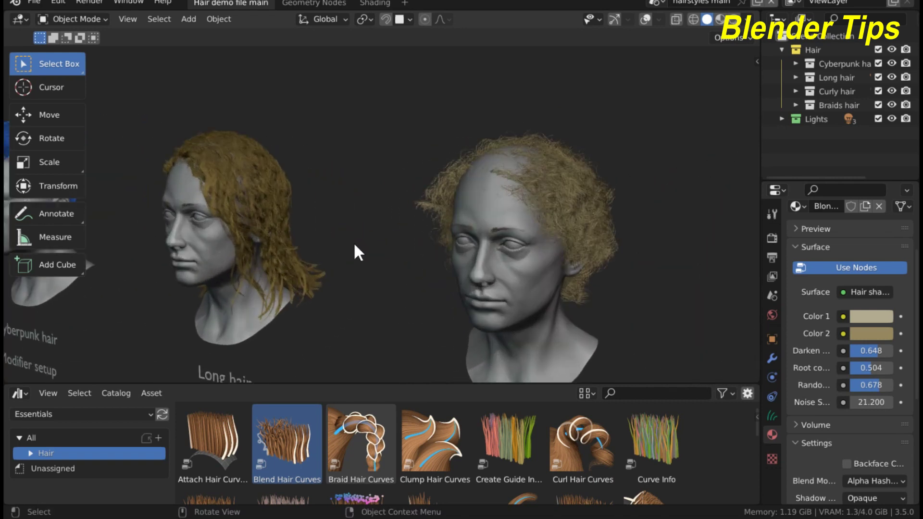
{"action": "scroll", "coordinate": [438, 447], "scroll_direction": "down", "scroll_amount": 2}
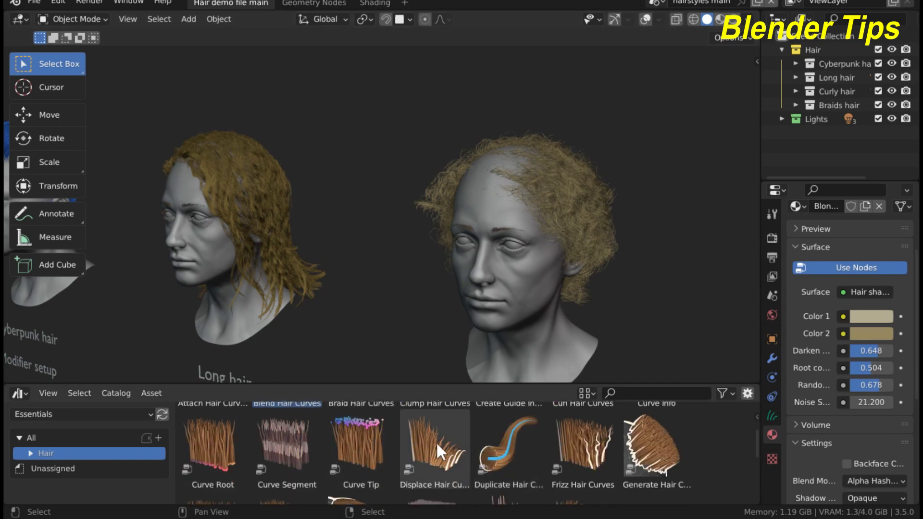
Apply Duplicate Hair Curves to the curly hair and orbit to inspect the denser result.
{"action": "left_click_drag", "start_coordinate": [506, 452], "coordinate": [579, 214]}
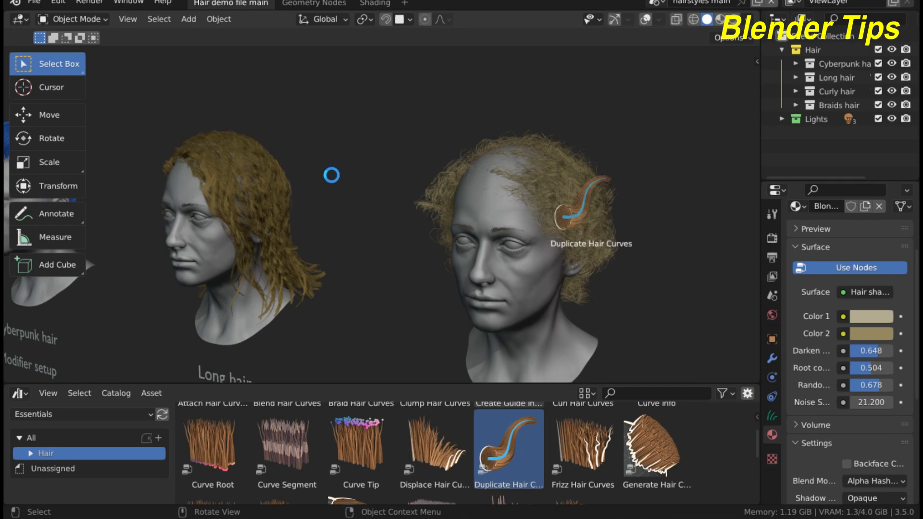
{"action": "middle_click_drag", "start_coordinate": [331, 173], "coordinate": [312, 201]}
{"action": "scroll", "coordinate": [313, 200], "scroll_direction": "up", "scroll_amount": 5}
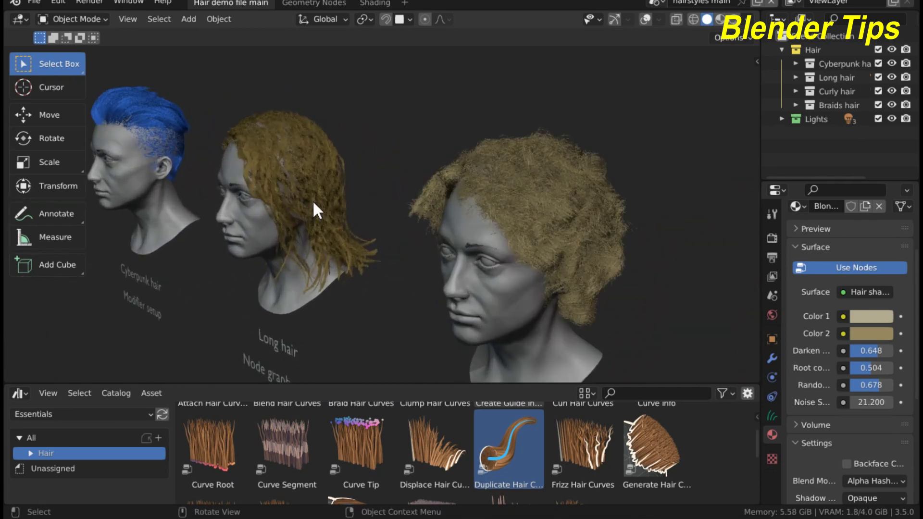
{"action": "scroll", "coordinate": [312, 200], "scroll_direction": "down", "scroll_amount": 6}
{"action": "mouse_move", "coordinate": [322, 196]}
{"action": "middle_mouse_down"}
{"action": "mouse_move", "coordinate": [333, 186]}
{"action": "mouse_move", "coordinate": [315, 203]}
{"action": "middle_mouse_up"}
{"action": "scroll", "coordinate": [315, 203], "scroll_direction": "up", "scroll_amount": 3}
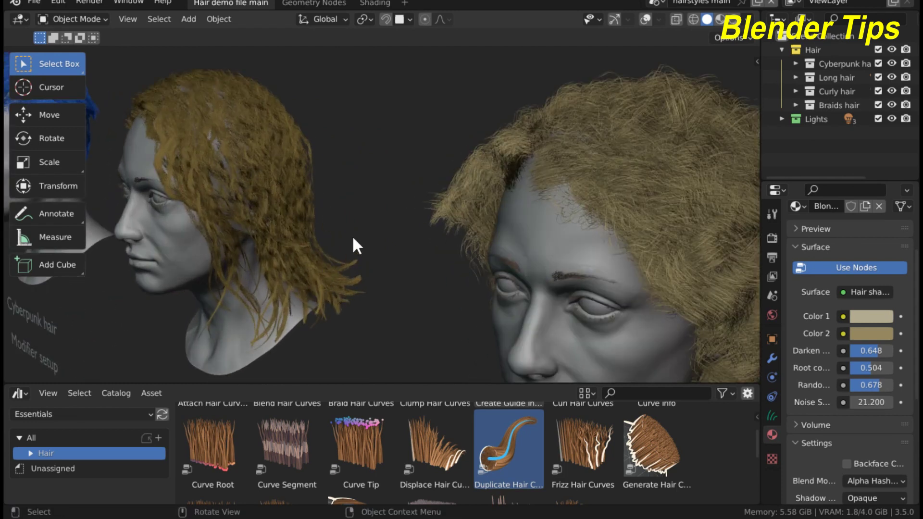
{"action": "scroll", "coordinate": [353, 245], "scroll_direction": "down", "scroll_amount": 4}
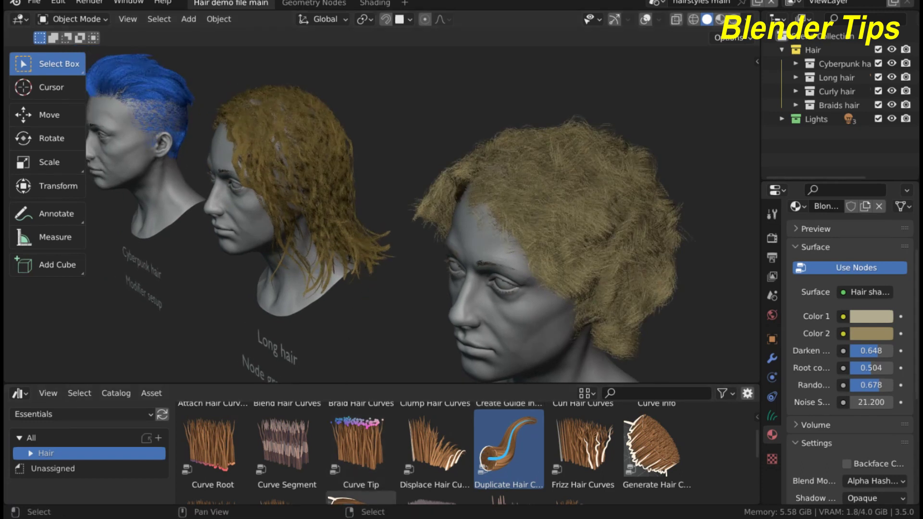
Switch to the Highland Cattle fur patch file and orbit around the patch.
{"action": "left_click", "coordinate": [519, 457]}
{"action": "mouse_move", "coordinate": [405, 170]}
{"action": "middle_mouse_down"}
{"action": "mouse_move", "coordinate": [349, 177]}
{"action": "mouse_move", "coordinate": [380, 161]}
{"action": "mouse_move", "coordinate": [408, 178]}
{"action": "mouse_move", "coordinate": [374, 192]}
{"action": "mouse_move", "coordinate": [324, 187]}
{"action": "mouse_move", "coordinate": [431, 194]}
{"action": "mouse_move", "coordinate": [414, 165]}
{"action": "mouse_move", "coordinate": [391, 172]}
{"action": "middle_mouse_up"}
{"action": "scroll", "coordinate": [398, 175], "scroll_direction": "up", "scroll_amount": 5}
{"action": "scroll", "coordinate": [398, 172], "scroll_direction": "down", "scroll_amount": 4}
Browse the Generation, Guides, Read and Utility hair catalogs, settling on Deformation.
{"action": "scroll", "coordinate": [392, 168], "scroll_direction": "up", "scroll_amount": 2}
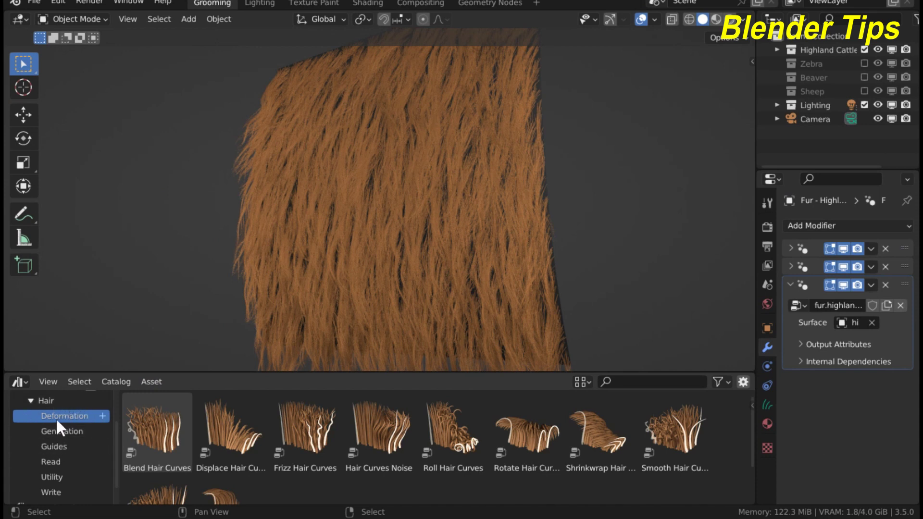
{"action": "left_click", "coordinate": [52, 434]}
{"action": "left_click", "coordinate": [53, 446]}
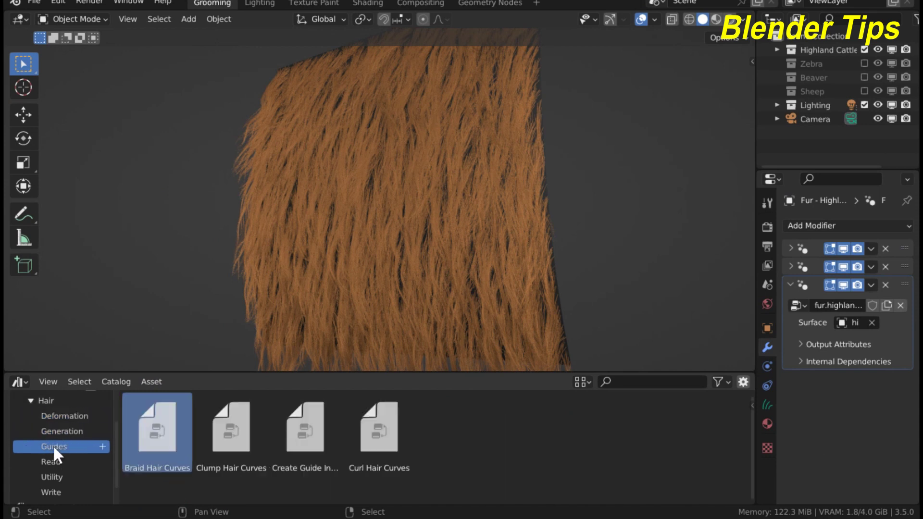
{"action": "left_click", "coordinate": [54, 463]}
{"action": "left_click", "coordinate": [58, 477]}
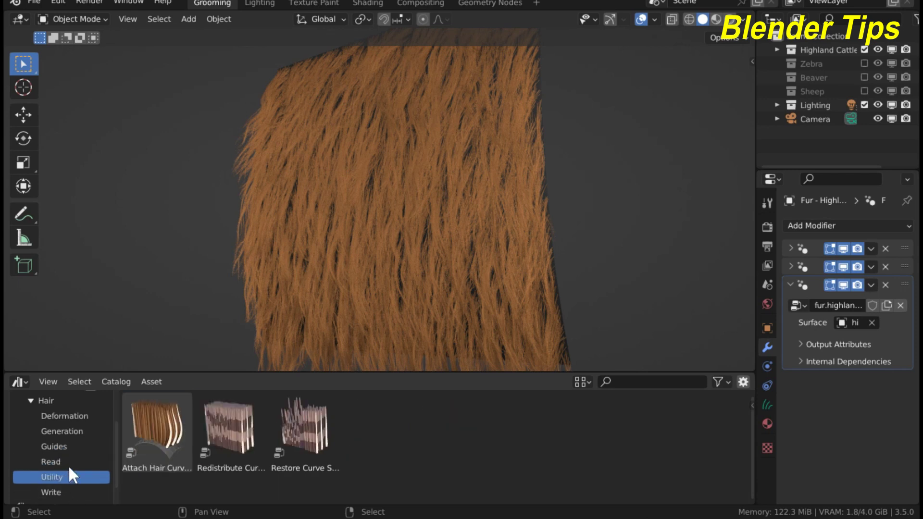
{"action": "left_click", "coordinate": [68, 416]}
Add Displace Hair Curves (Factor 1.000, Shape 0.500) to the fur patch.
{"action": "middle_click_drag", "start_coordinate": [363, 225], "coordinate": [385, 206]}
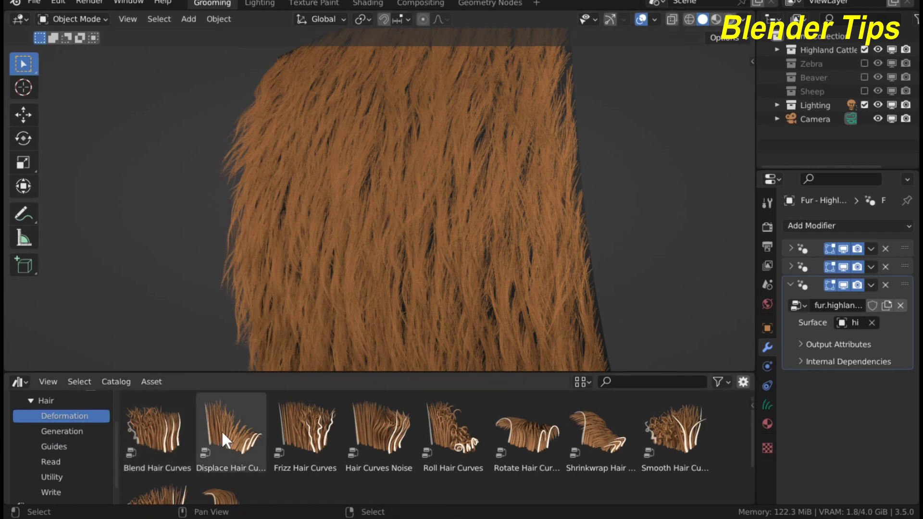
{"action": "left_click_drag", "start_coordinate": [219, 434], "coordinate": [361, 278]}
{"action": "left_click_drag", "start_coordinate": [388, 239], "coordinate": [393, 239]}
{"action": "middle_click_drag", "start_coordinate": [408, 231], "coordinate": [443, 233]}
Drop Smooth Hair Curves from the Deformation catalog onto the fur patch.
{"action": "left_click", "coordinate": [674, 435]}
{"action": "left_click_drag", "start_coordinate": [676, 437], "coordinate": [417, 212]}
{"action": "middle_click_drag", "start_coordinate": [403, 216], "coordinate": [495, 223]}
{"action": "scroll", "coordinate": [379, 189], "scroll_direction": "up", "scroll_amount": 4}
{"action": "scroll", "coordinate": [374, 195], "scroll_direction": "down", "scroll_amount": 4}
Orbit, tilt and zoom around the fur panel to inspect the smoothed strands.
{"action": "middle_click_drag", "start_coordinate": [274, 177], "coordinate": [474, 223]}
{"action": "scroll", "coordinate": [436, 212], "scroll_direction": "up", "scroll_amount": 2}
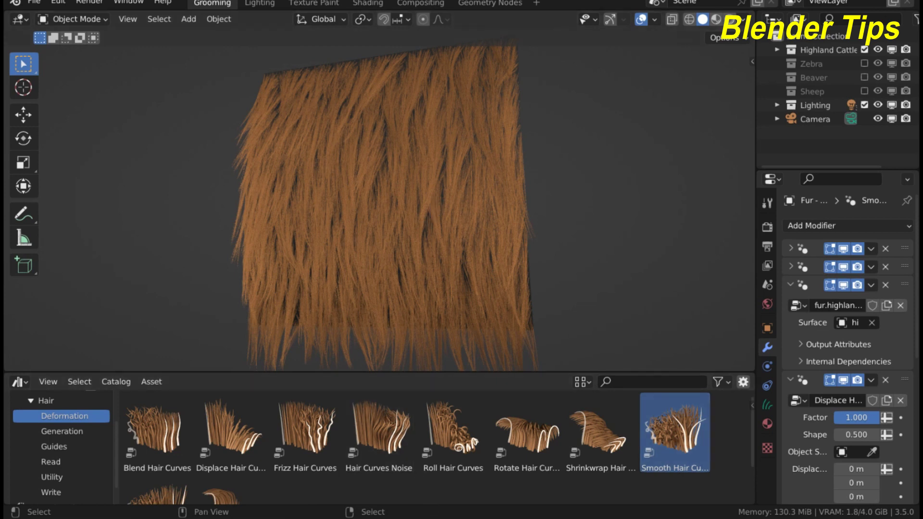
{"action": "middle_click_drag", "start_coordinate": [485, 166], "coordinate": [536, 173]}
{"action": "scroll", "coordinate": [424, 162], "scroll_direction": "up", "scroll_amount": 3}
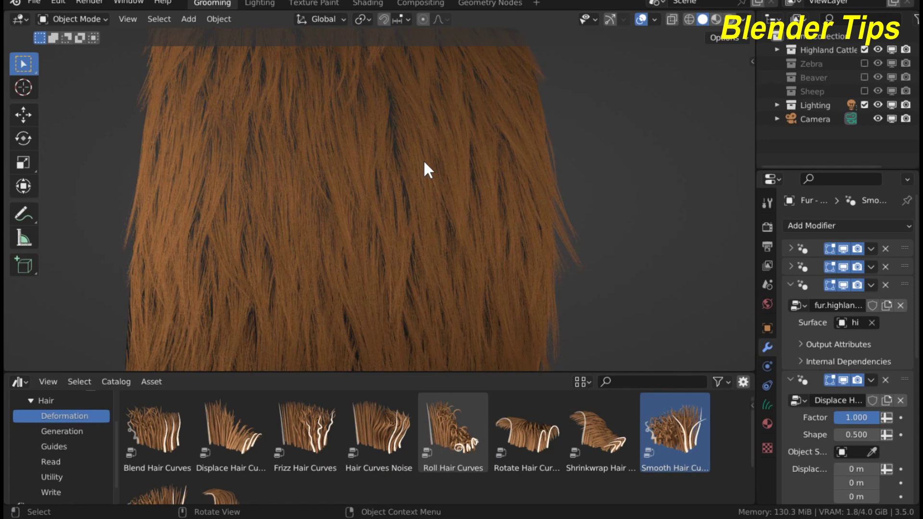
{"action": "scroll", "coordinate": [425, 164], "scroll_direction": "down", "scroll_amount": 1}
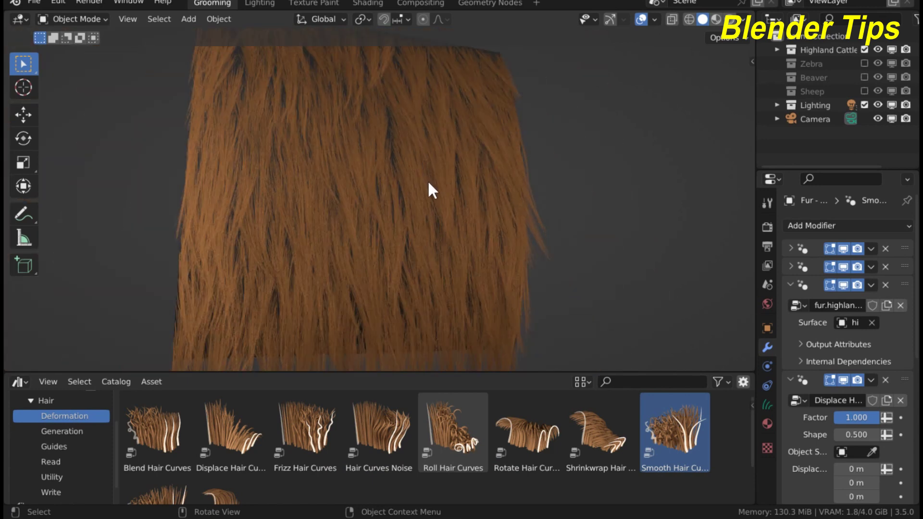
{"action": "scroll", "coordinate": [428, 182], "scroll_direction": "down", "scroll_amount": 1}
{"action": "middle_click_drag", "start_coordinate": [428, 184], "coordinate": [466, 198]}
{"action": "scroll", "coordinate": [361, 192], "scroll_direction": "up", "scroll_amount": 3}
{"action": "scroll", "coordinate": [371, 187], "scroll_direction": "up", "scroll_amount": 4}
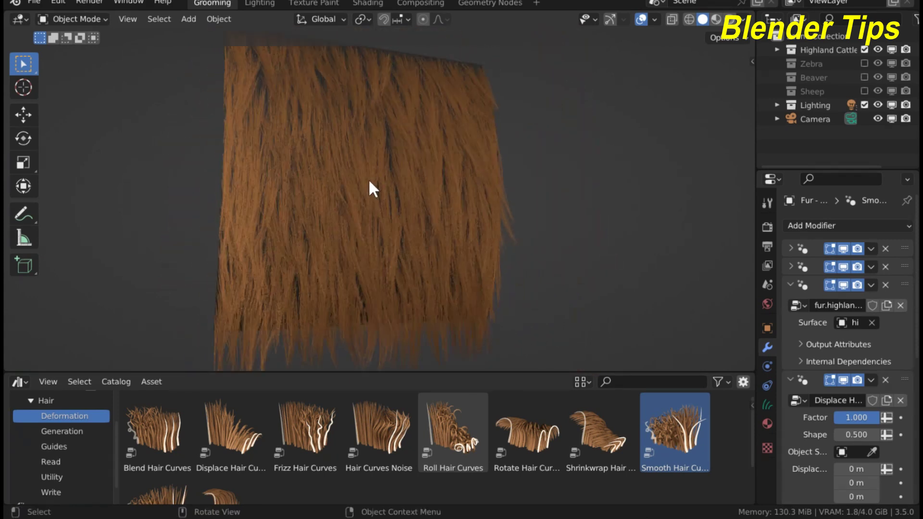
{"action": "scroll", "coordinate": [396, 196], "scroll_direction": "down", "scroll_amount": 5}
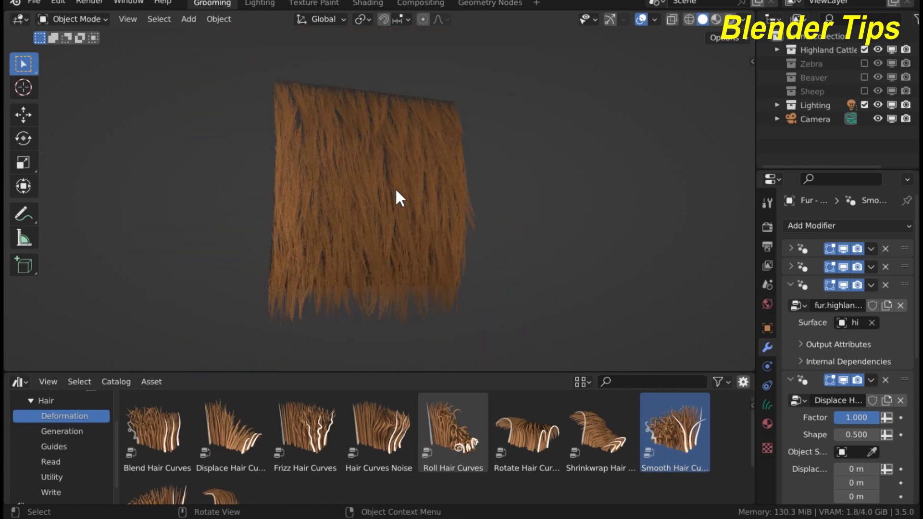